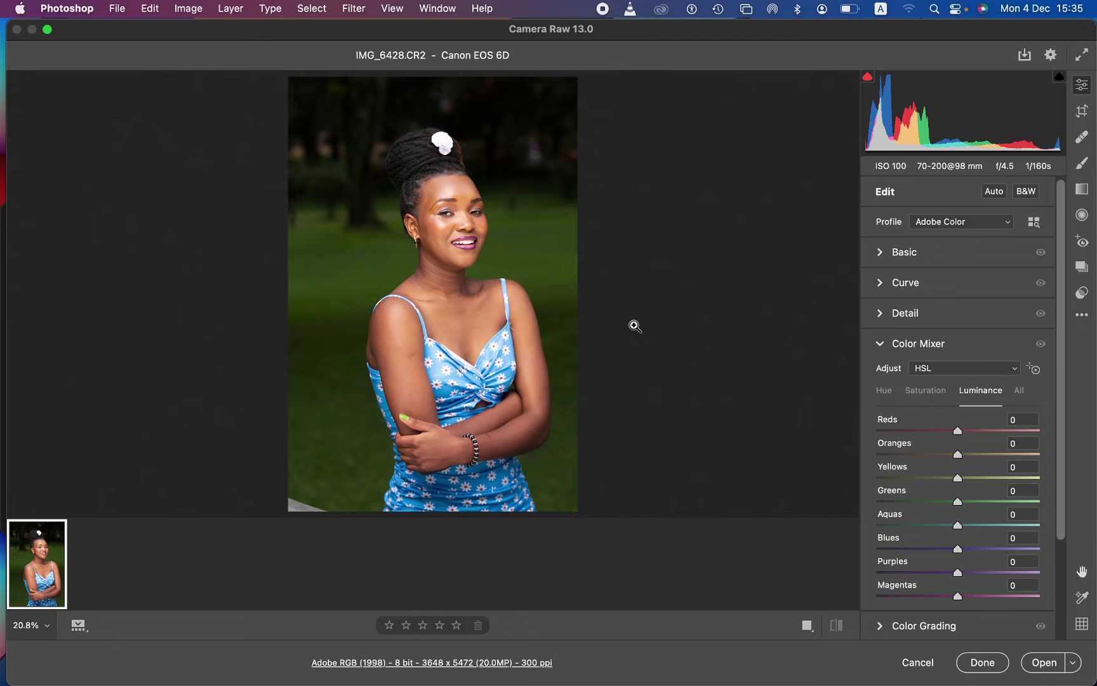
# In the Basic adjustments, set Whites to -41 and Highlights to -54 to tone down the bright areas of the portrait
pyautogui.click(881, 347)
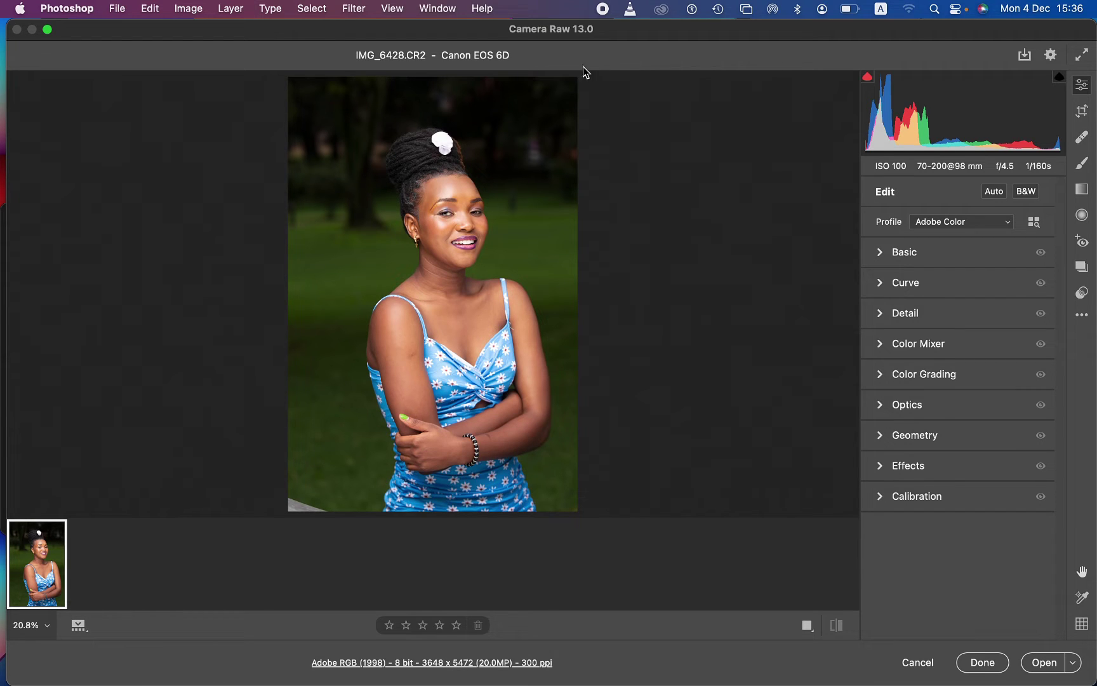
pyautogui.click(882, 252)
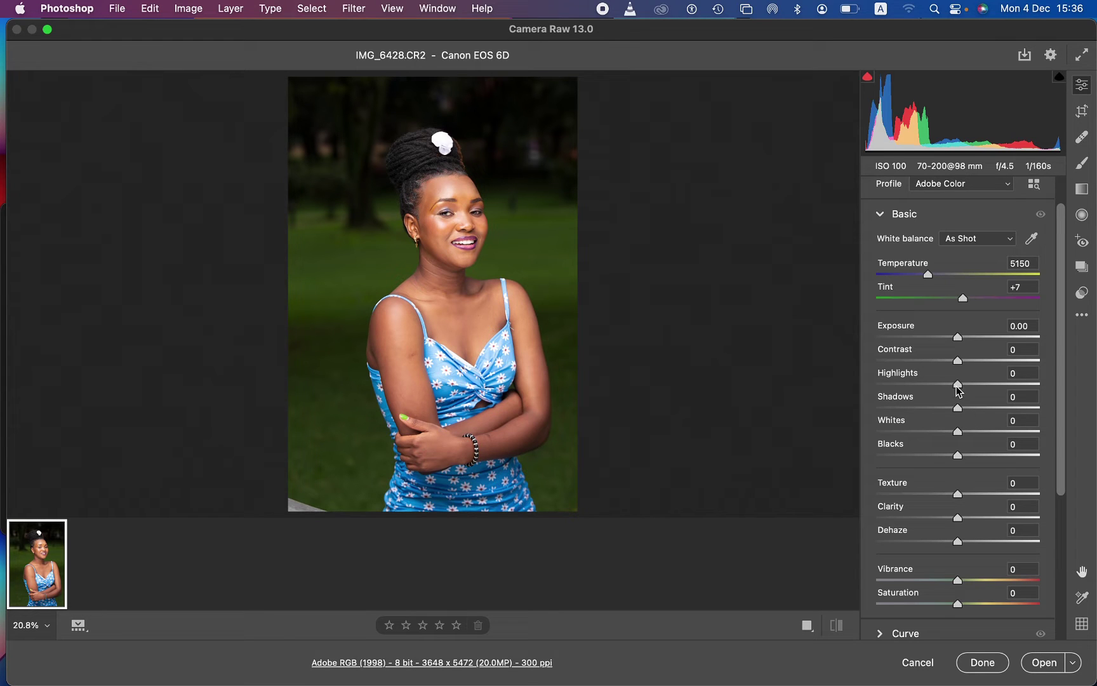
pyautogui.moveTo(958, 387); pyautogui.dragTo(924, 433)
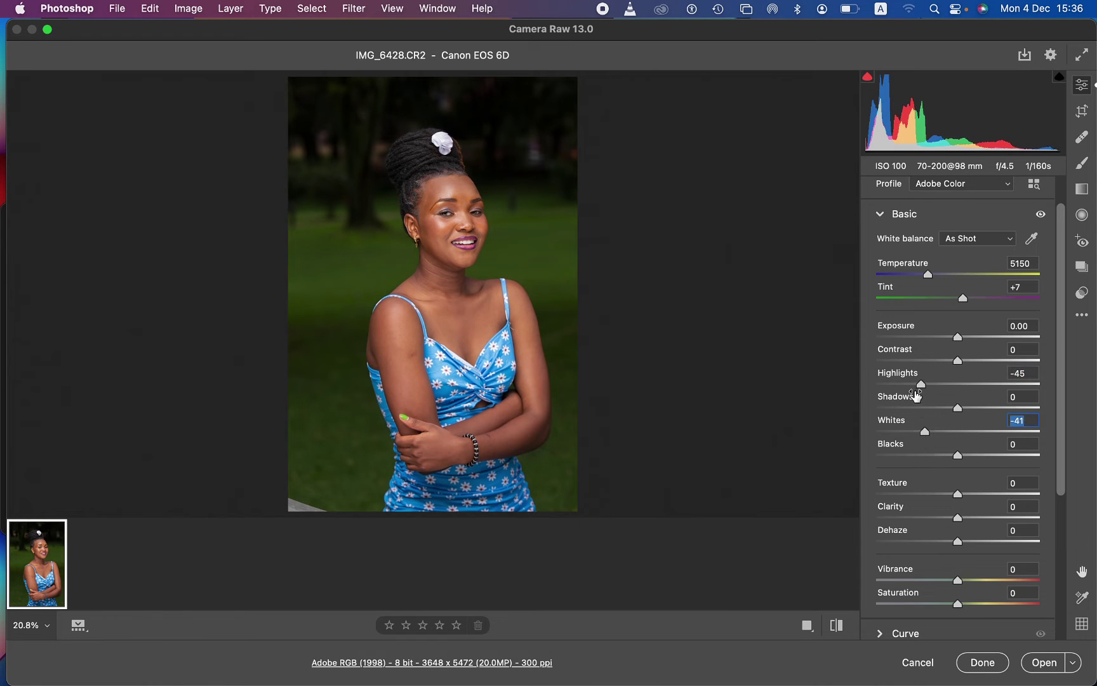
pyautogui.moveTo(921, 385); pyautogui.dragTo(915, 389)
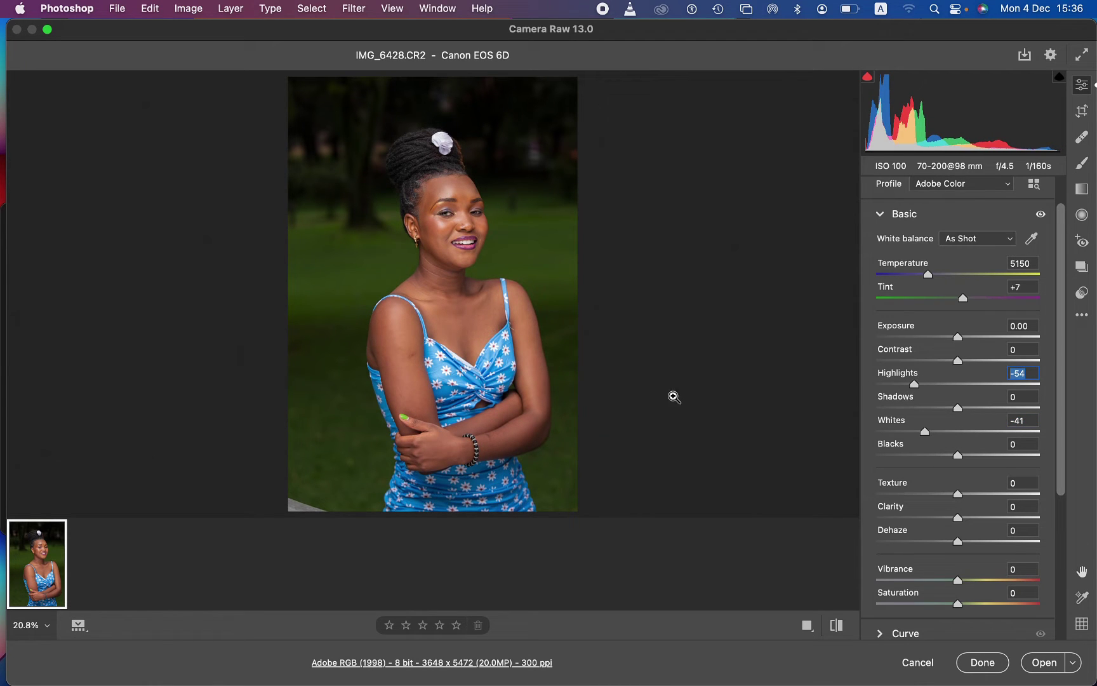
# Compare the portrait's original look with the adjusted version by toggling between the before and after settings
pyautogui.click(836, 626)
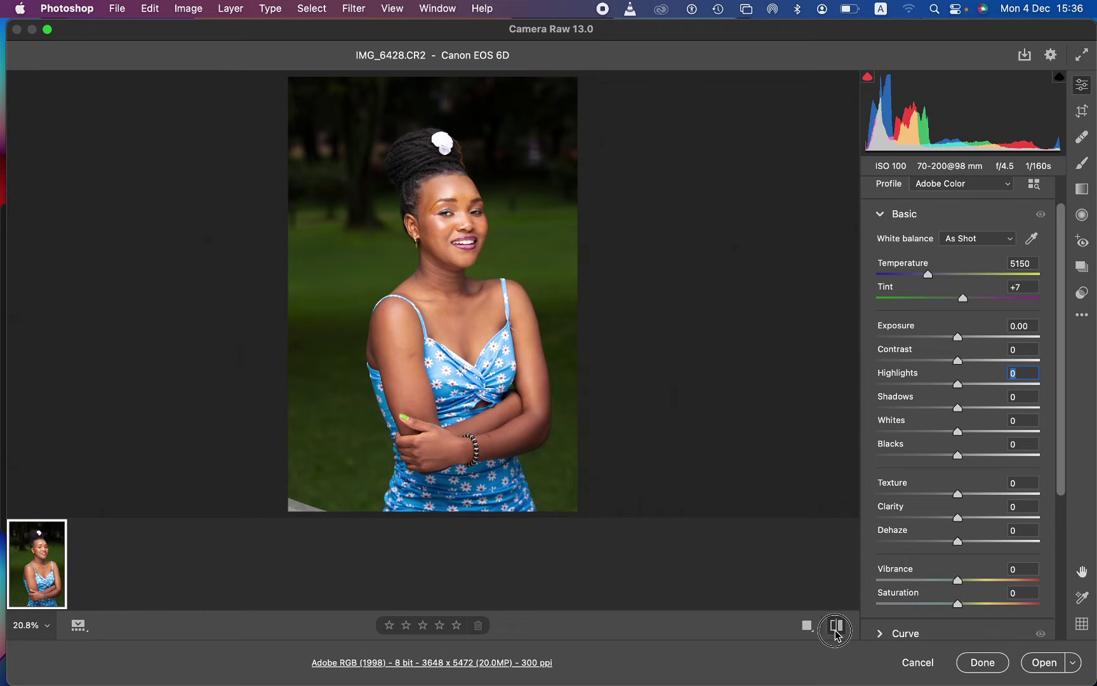
pyautogui.click(836, 626)
pyautogui.click(836, 626)
pyautogui.click(837, 626)
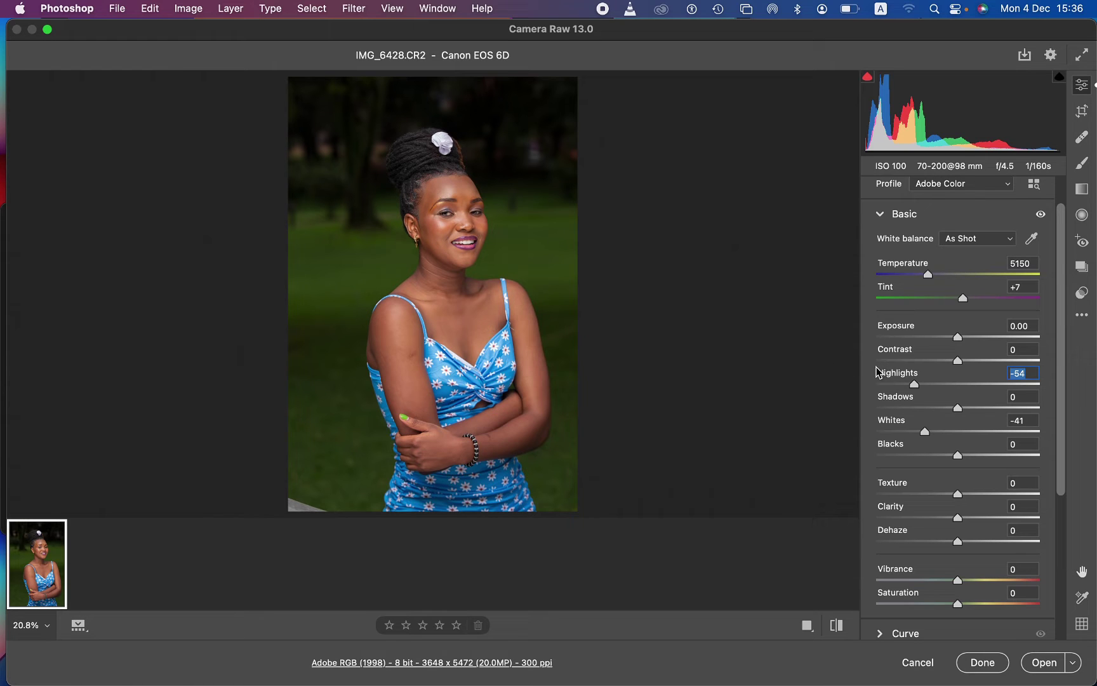
# Set the portrait's Contrast to +6, Blacks to -8 and Shadows to +10
pyautogui.moveTo(959, 361); pyautogui.dragTo(964, 366)
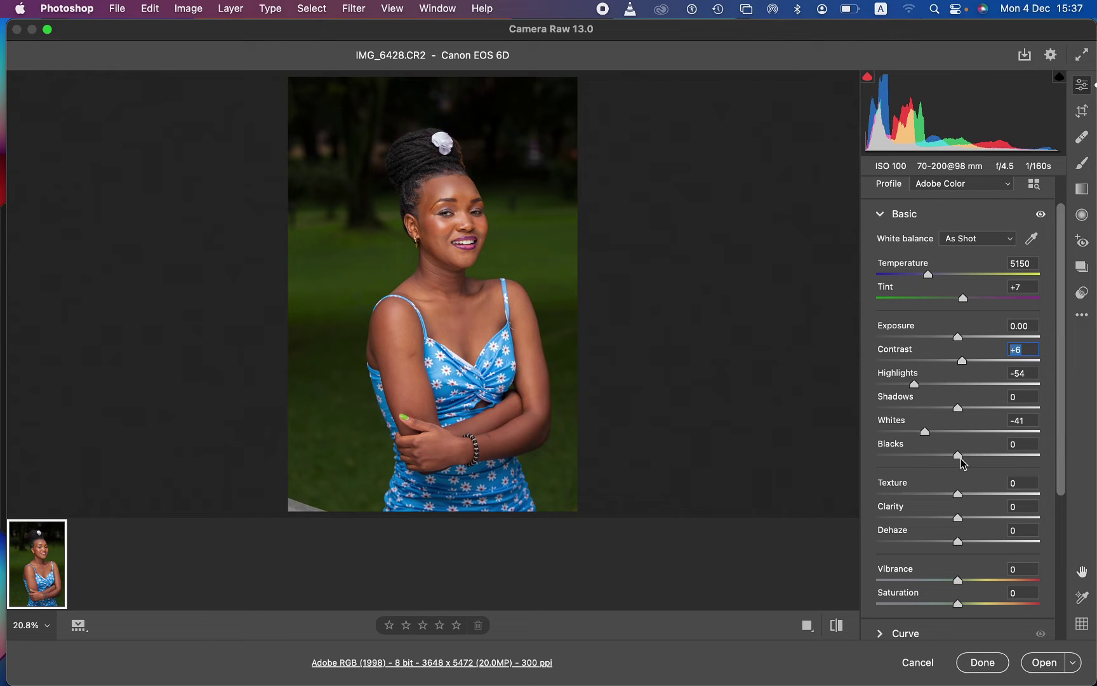
pyautogui.moveTo(959, 460); pyautogui.dragTo(951, 460)
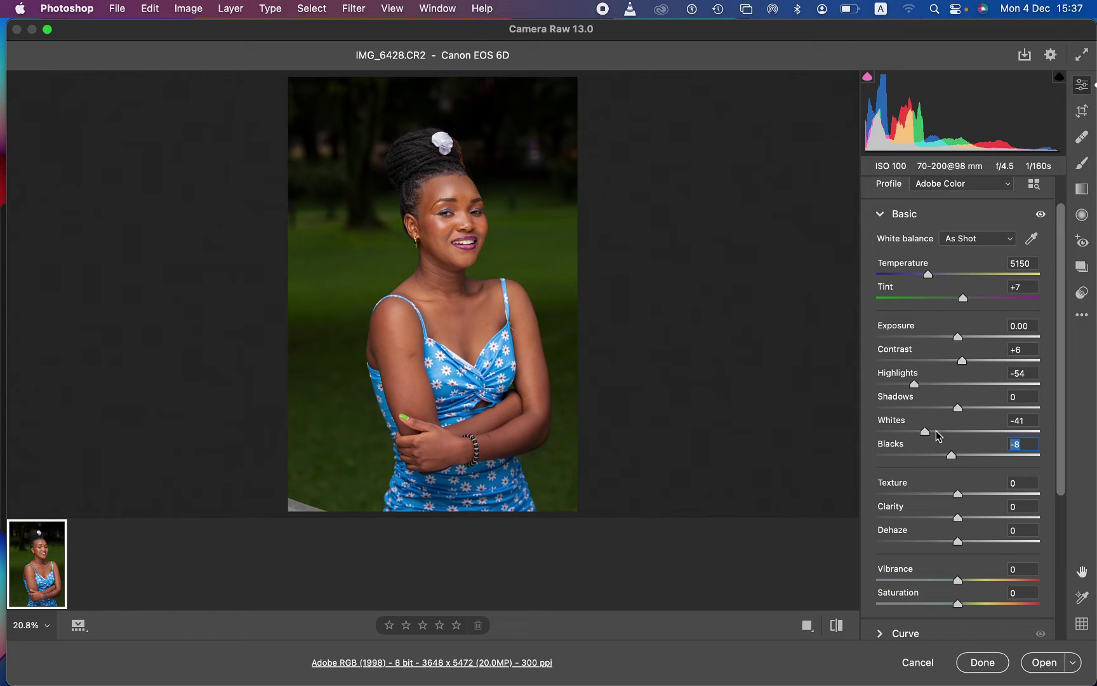
pyautogui.moveTo(968, 414); pyautogui.dragTo(966, 419)
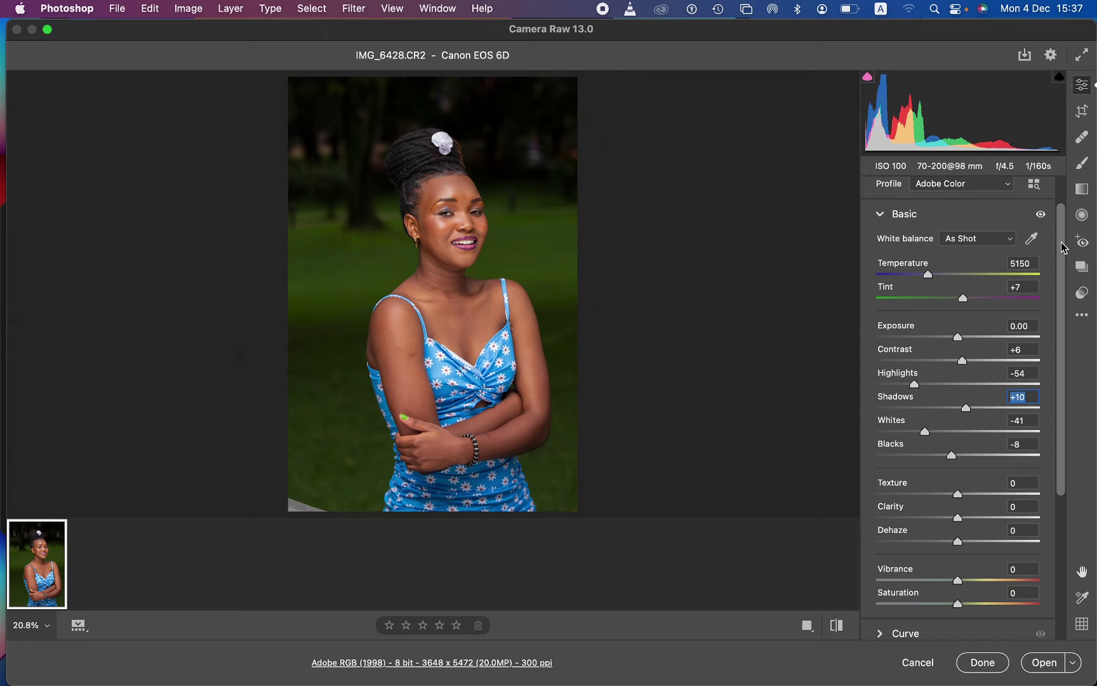
# Change the photo's color profile to Adobe Landscape
pyautogui.scroll(3, 1064, 229)
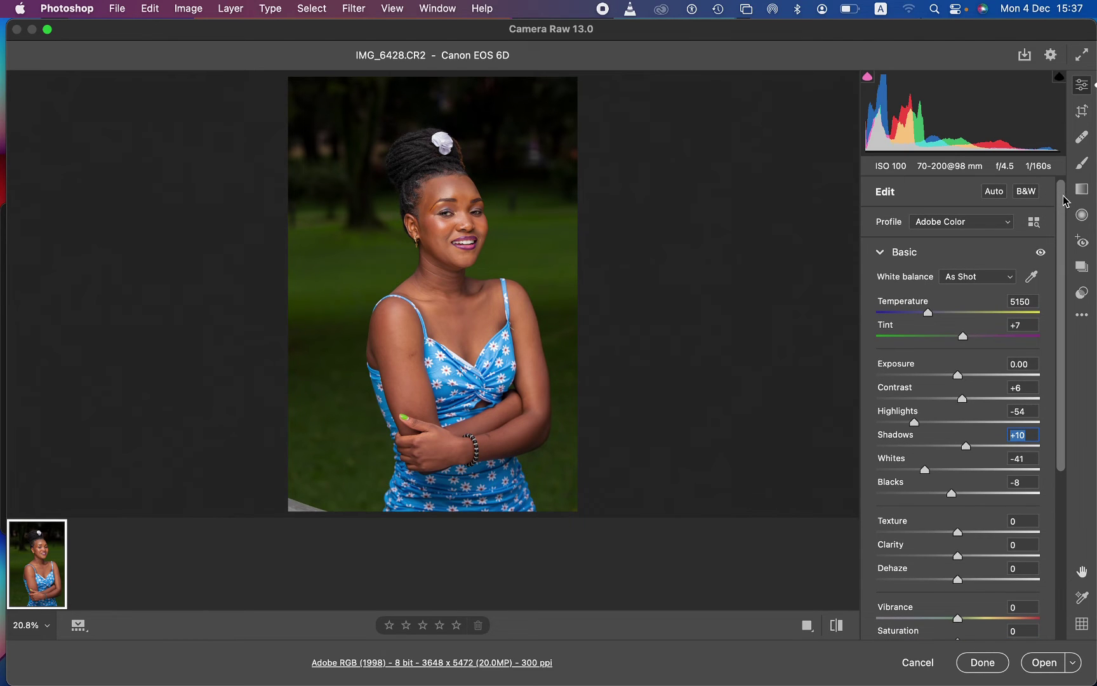
pyautogui.click(966, 223)
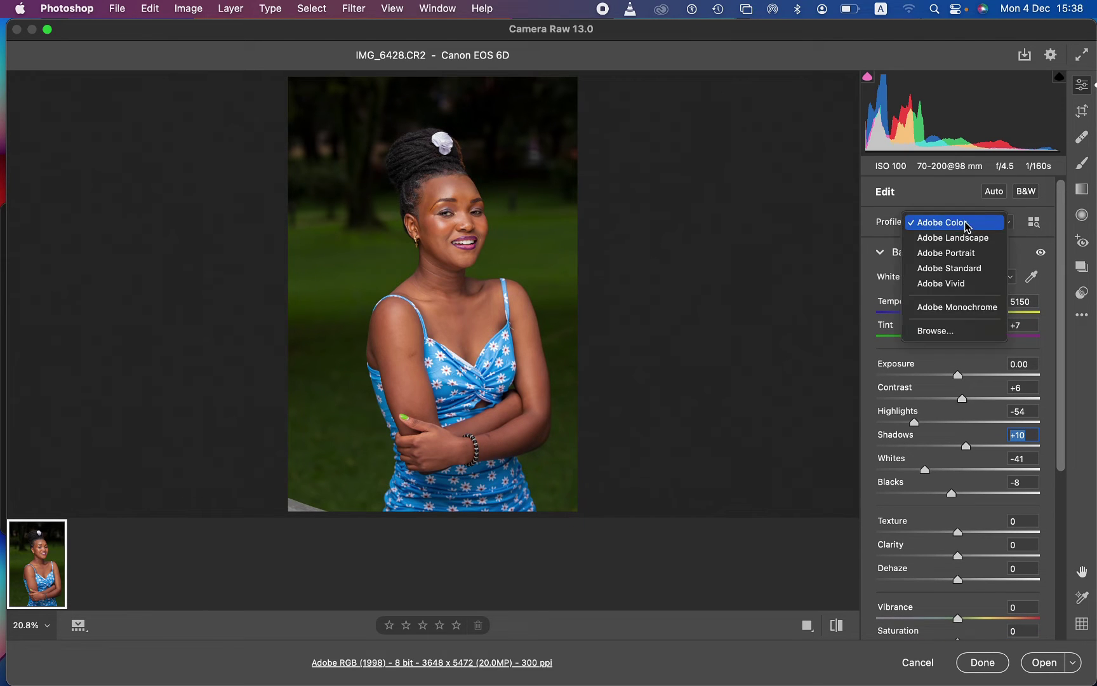
pyautogui.click(963, 240)
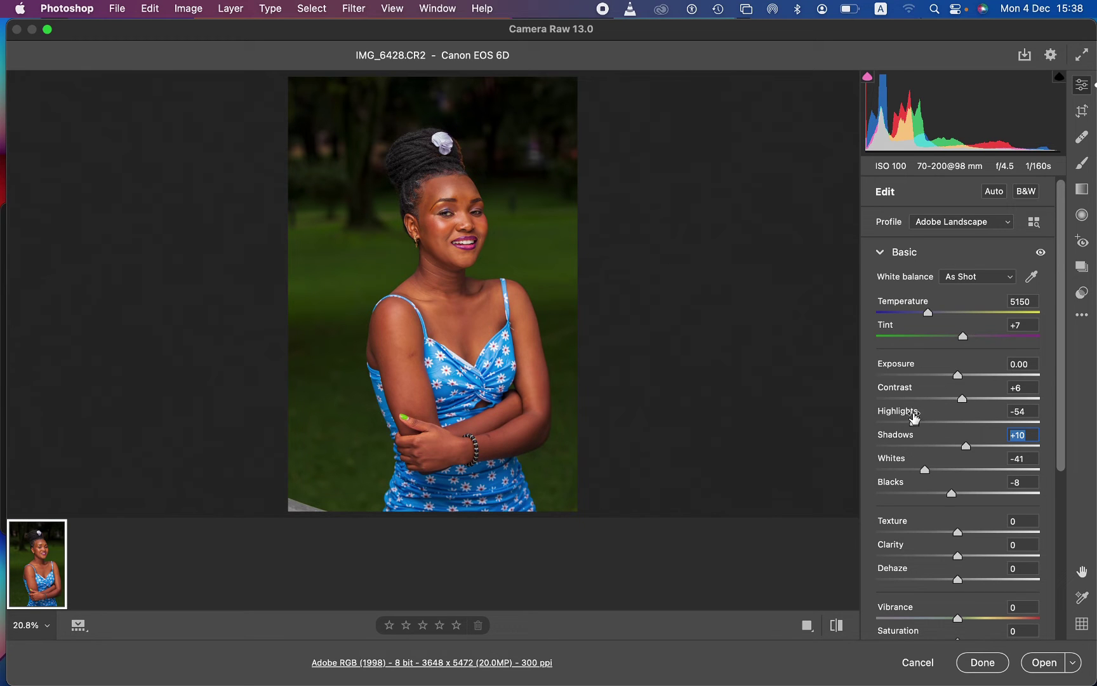
# Reduce Saturation to -7 and Vibrance to -4, and warm the white balance Temperature to 5400
pyautogui.scroll(-5, 1059, 373)
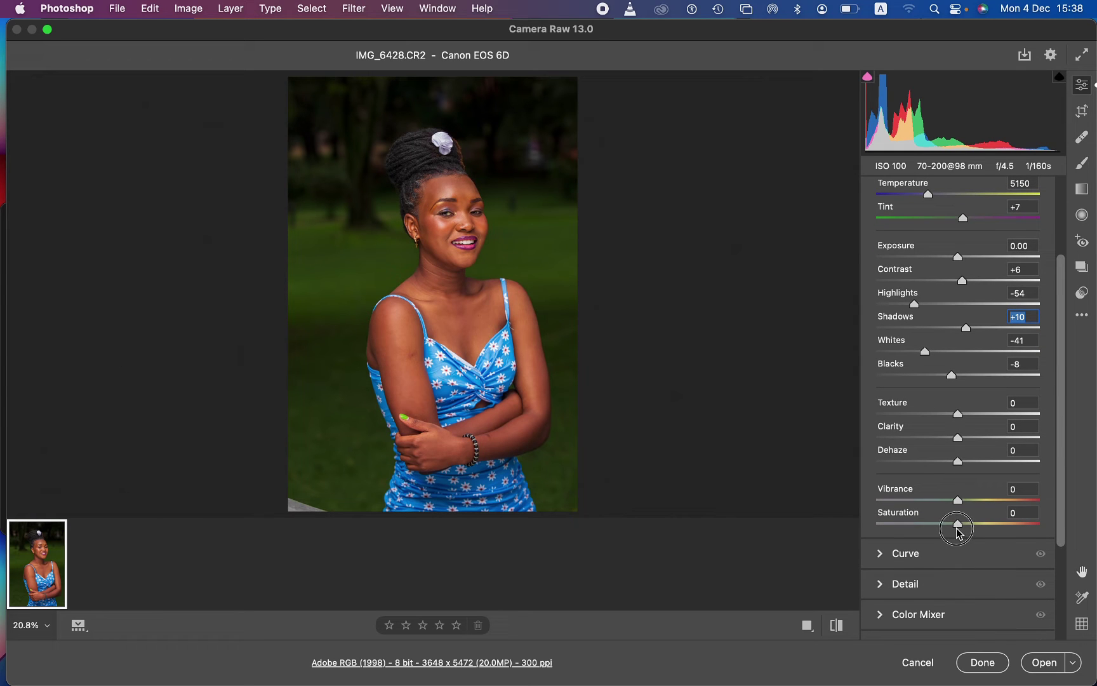
pyautogui.moveTo(957, 526); pyautogui.dragTo(954, 501)
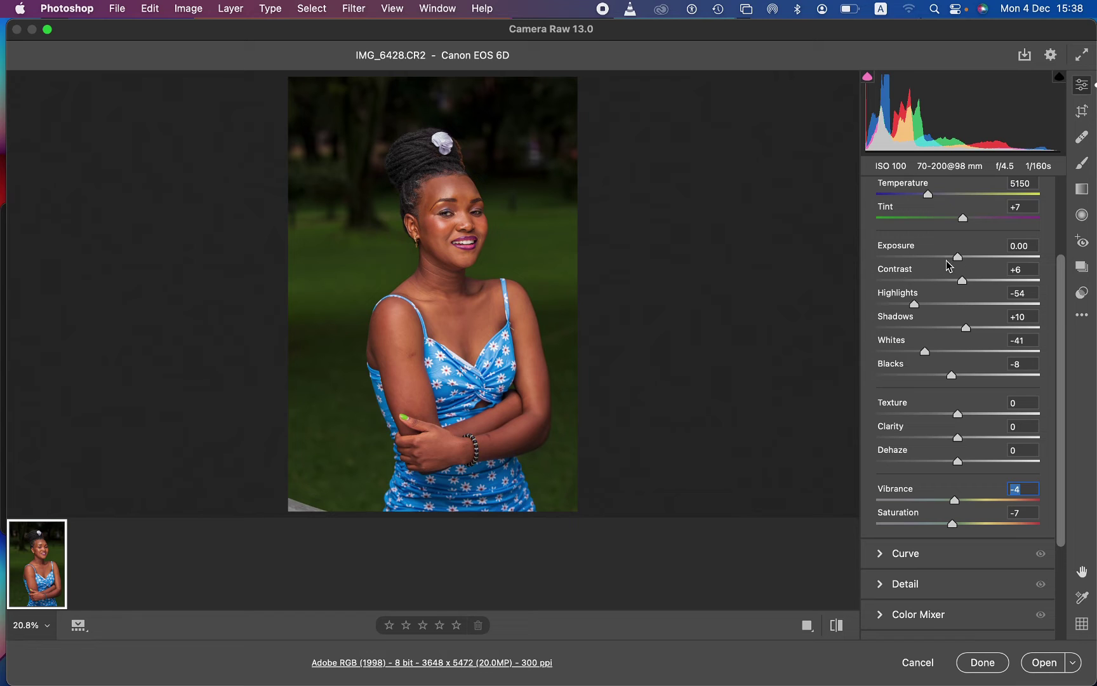
pyautogui.moveTo(1061, 317); pyautogui.dragTo(1060, 289)
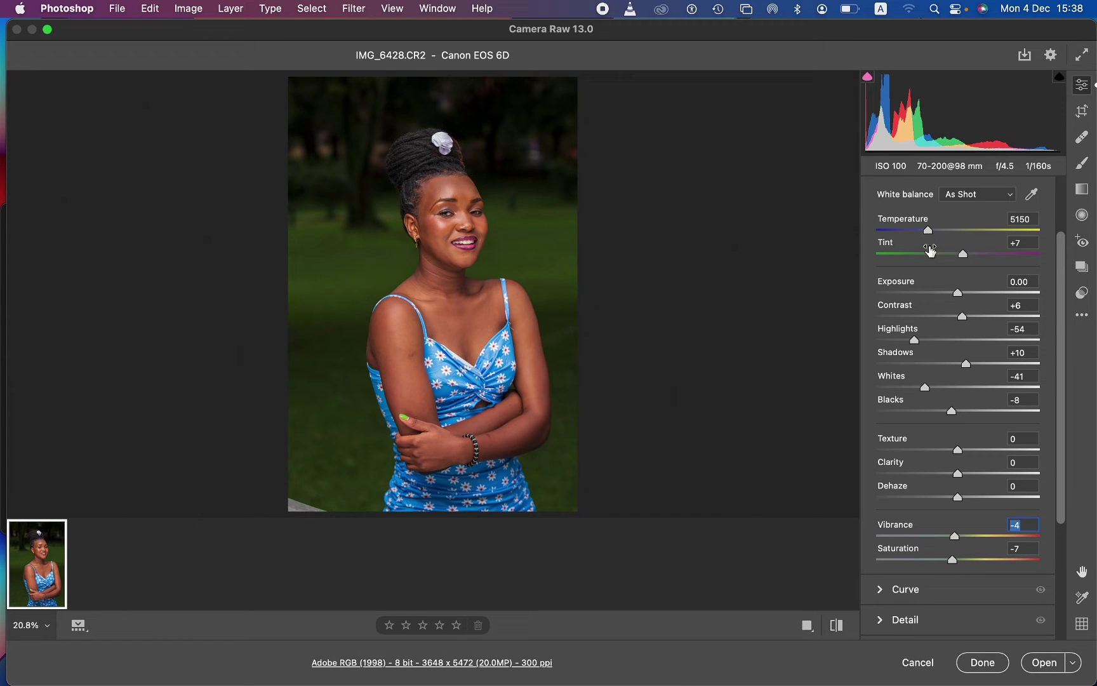
pyautogui.moveTo(931, 237); pyautogui.dragTo(935, 235)
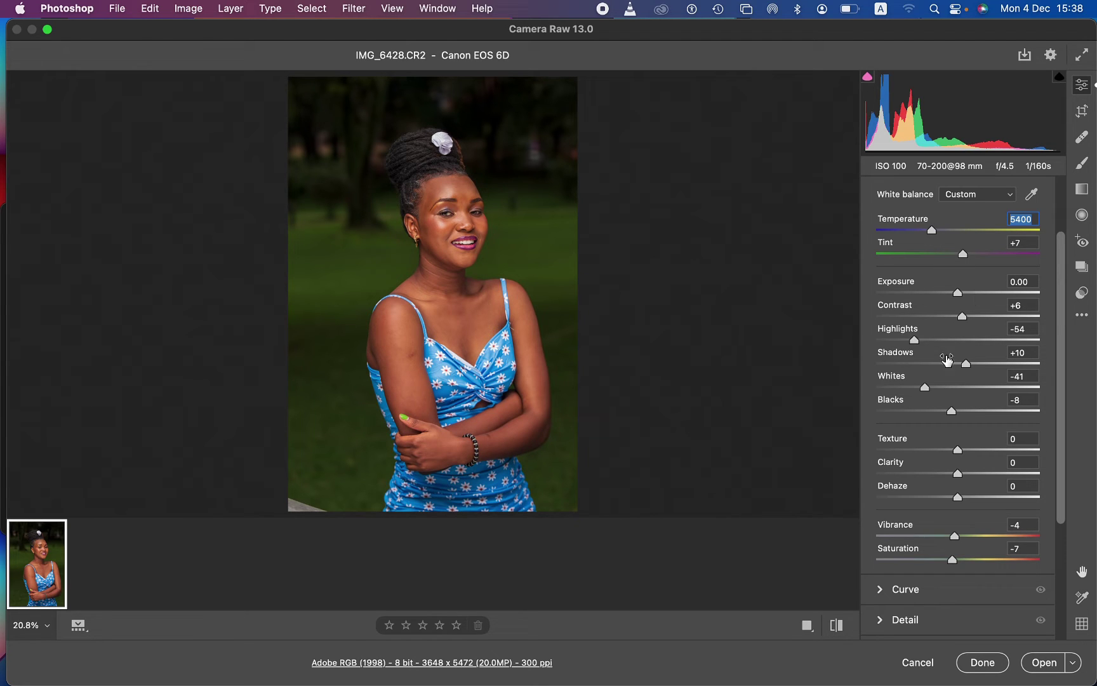
# Raise the luminance of the Oranges slightly in the Color Mixer to brighten the skin
pyautogui.moveTo(1062, 359); pyautogui.dragTo(1062, 473)
pyautogui.click(886, 474)
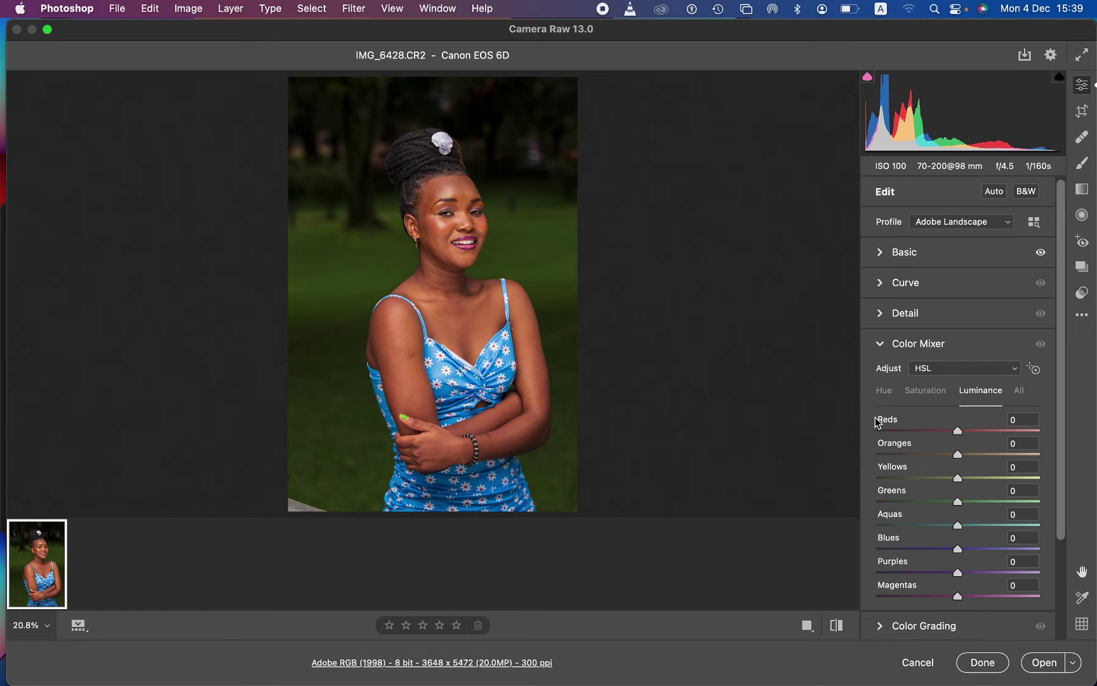
pyautogui.click(884, 390)
pyautogui.click(926, 390)
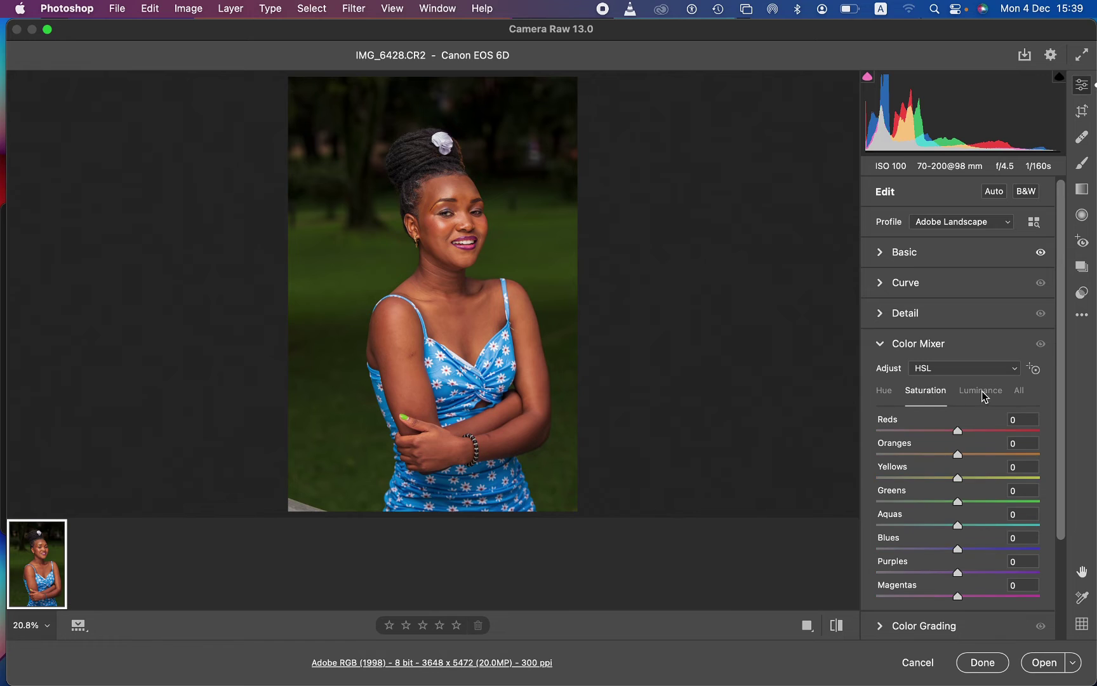
pyautogui.click(984, 394)
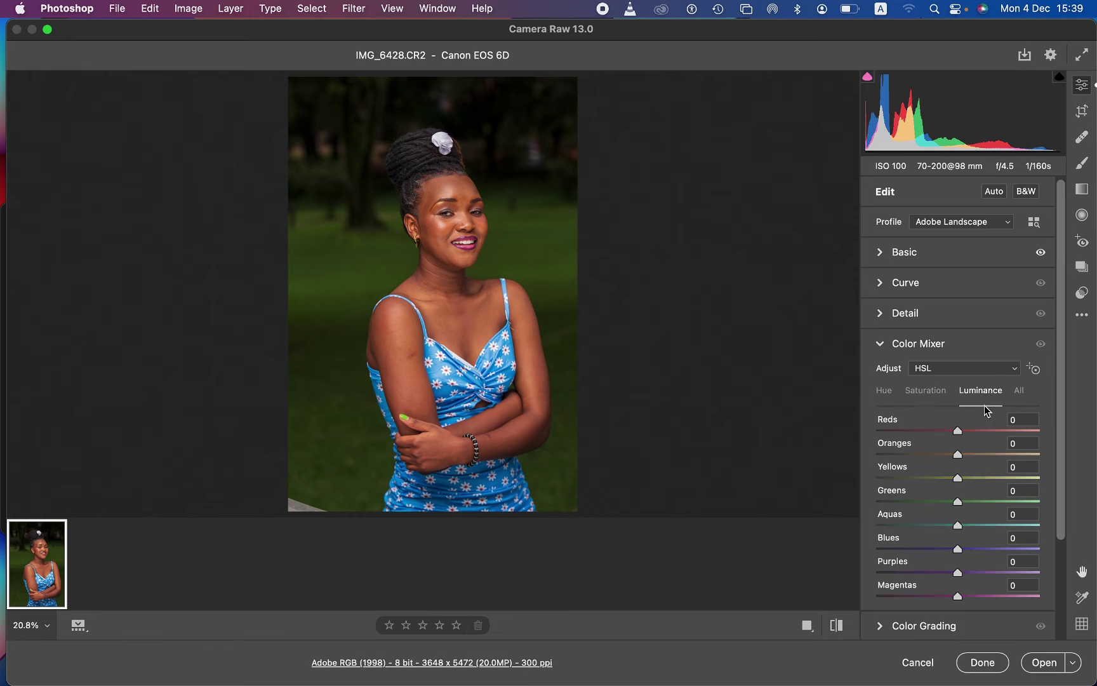
pyautogui.click(958, 455)
pyautogui.moveTo(958, 455)
pyautogui.mouseDown()
pyautogui.moveTo(905, 462)
pyautogui.moveTo(1010, 455)
pyautogui.moveTo(961, 464)
pyautogui.mouseUp()
# Try a Greens saturation of -1 and Greens hues of +80, -65 and -1 in the Color Mixer
pyautogui.click(929, 391)
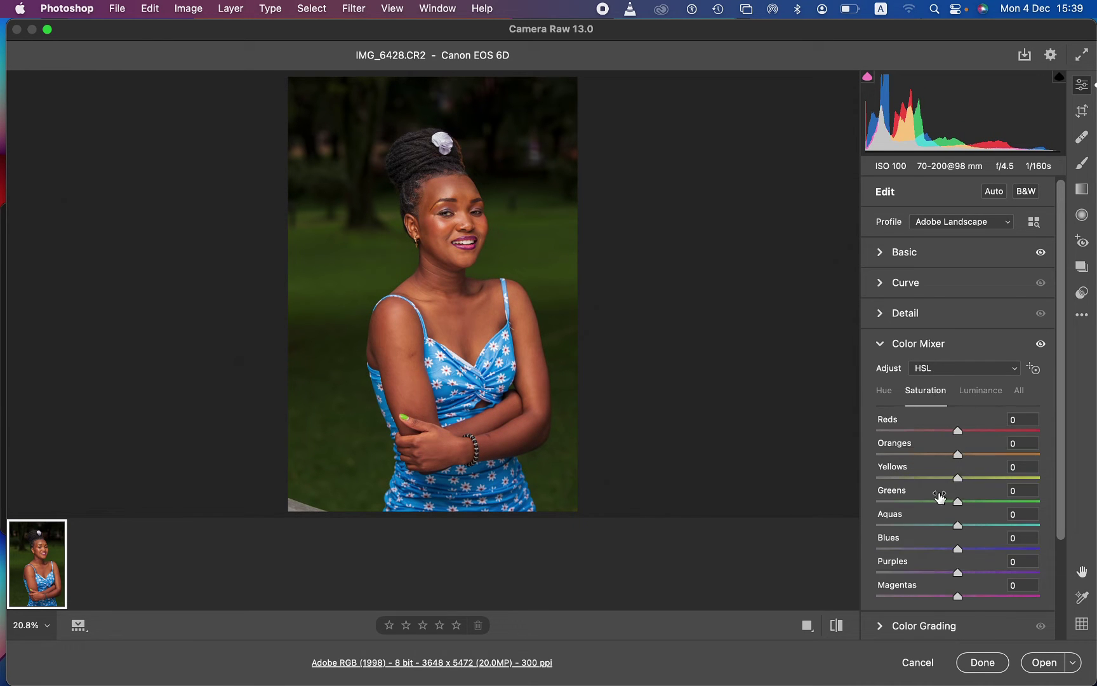
pyautogui.moveTo(960, 504)
pyautogui.mouseDown()
pyautogui.moveTo(1037, 509)
pyautogui.moveTo(888, 506)
pyautogui.moveTo(962, 502)
pyautogui.mouseUp()
pyautogui.click(881, 382)
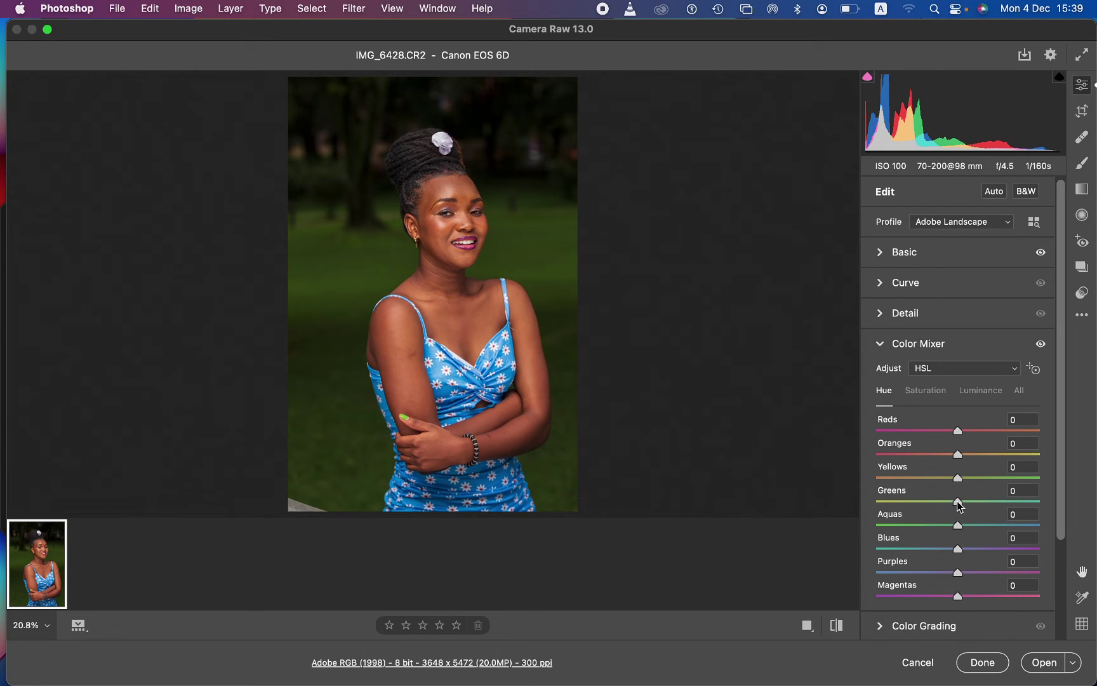
pyautogui.moveTo(960, 505); pyautogui.dragTo(1017, 512)
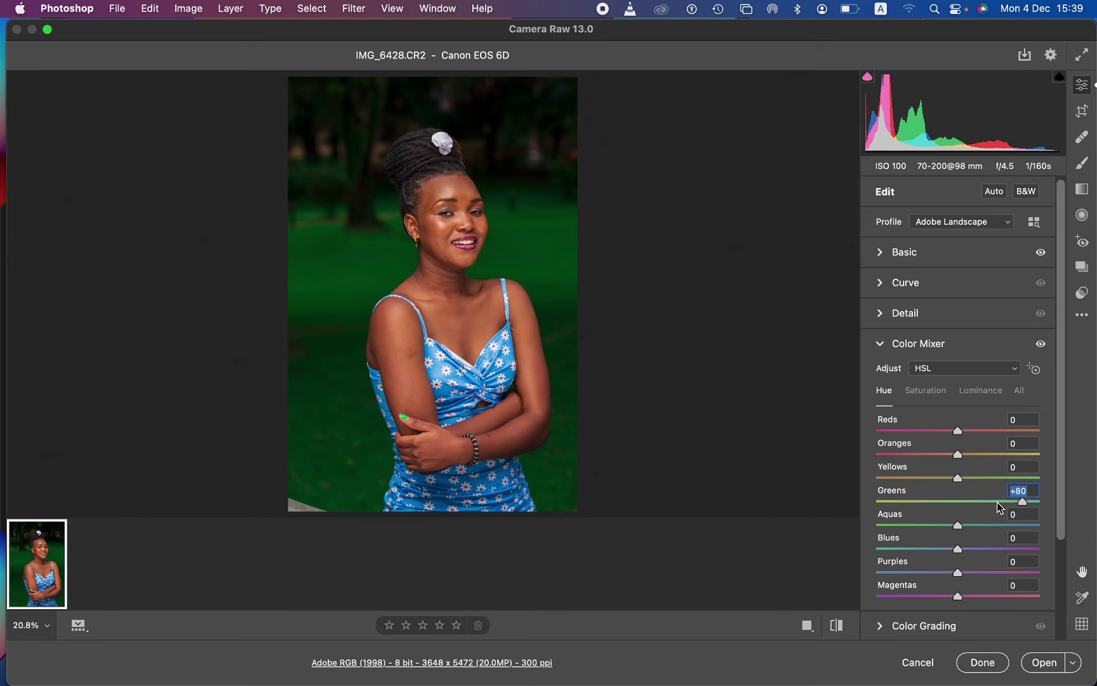
pyautogui.moveTo(1022, 502); pyautogui.dragTo(889, 499)
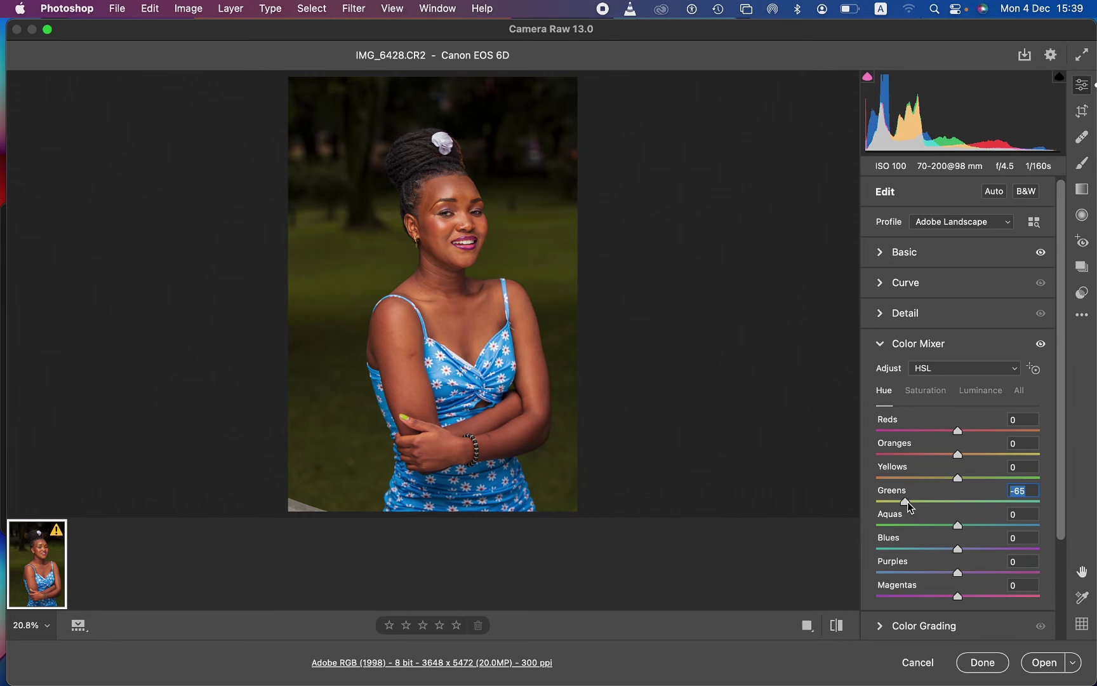
pyautogui.moveTo(906, 502); pyautogui.dragTo(961, 506)
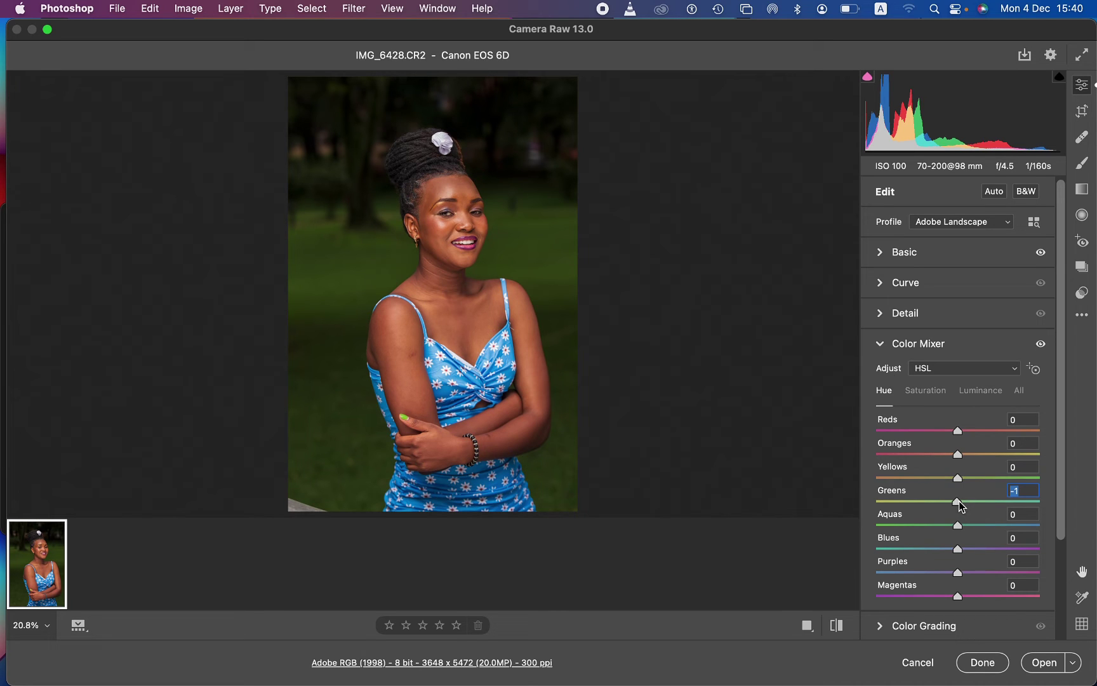
# Set the Color Mixer hues to +73 for Greens, +69 for Yellows, +16 for Reds and +4 for Oranges
pyautogui.moveTo(960, 502); pyautogui.dragTo(1019, 507)
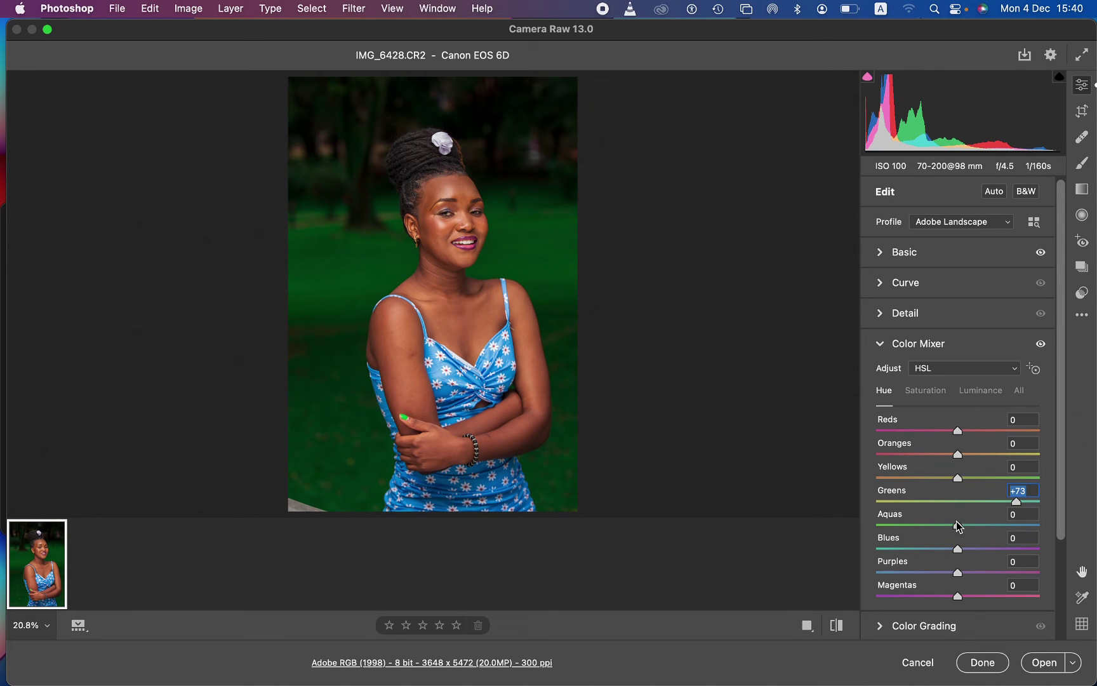
pyautogui.moveTo(962, 483); pyautogui.dragTo(1015, 483)
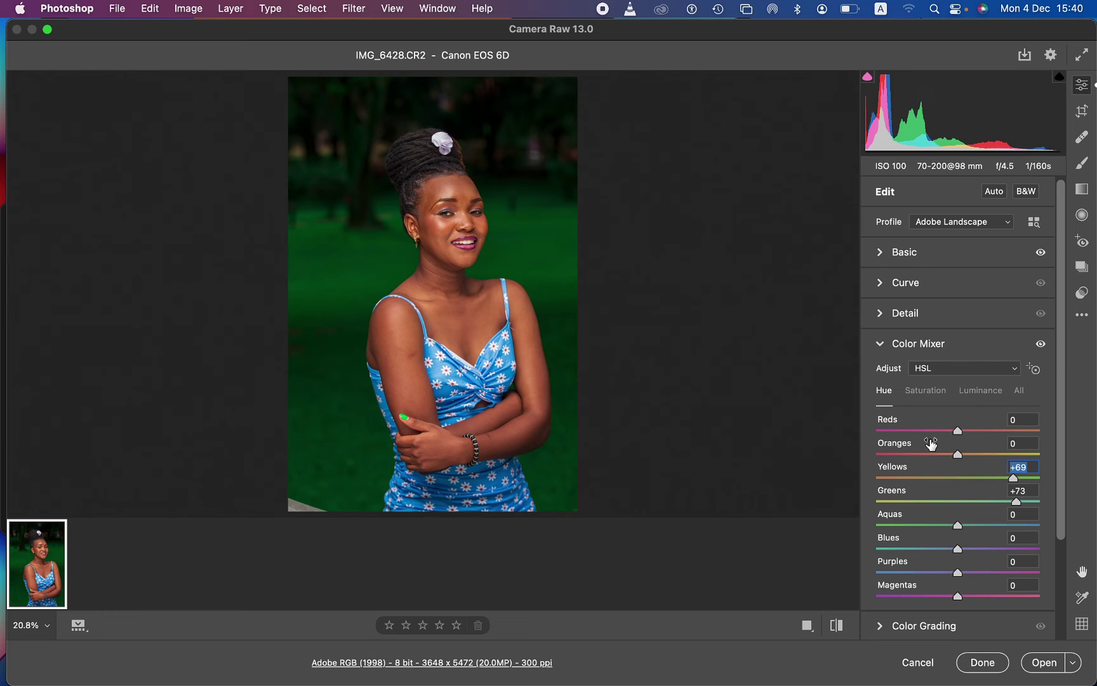
pyautogui.moveTo(961, 432); pyautogui.dragTo(979, 437)
pyautogui.moveTo(960, 454); pyautogui.dragTo(962, 454)
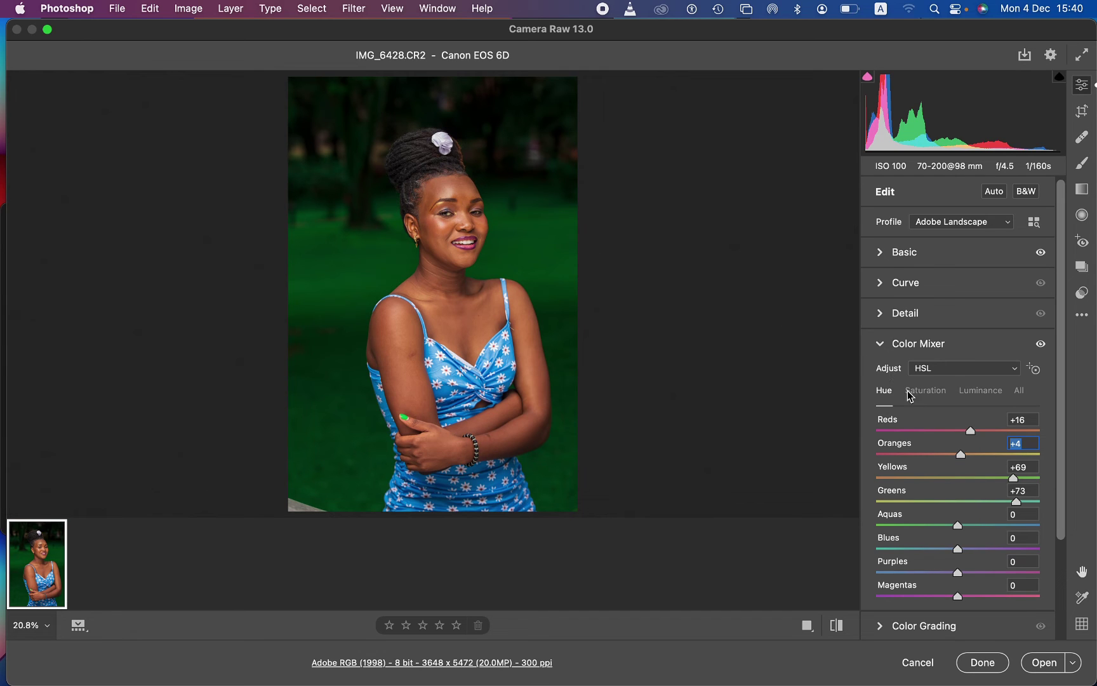
# Set the saturation of Greens to -49 and Yellows to -37, and compare the edit with the original photo
pyautogui.click(930, 392)
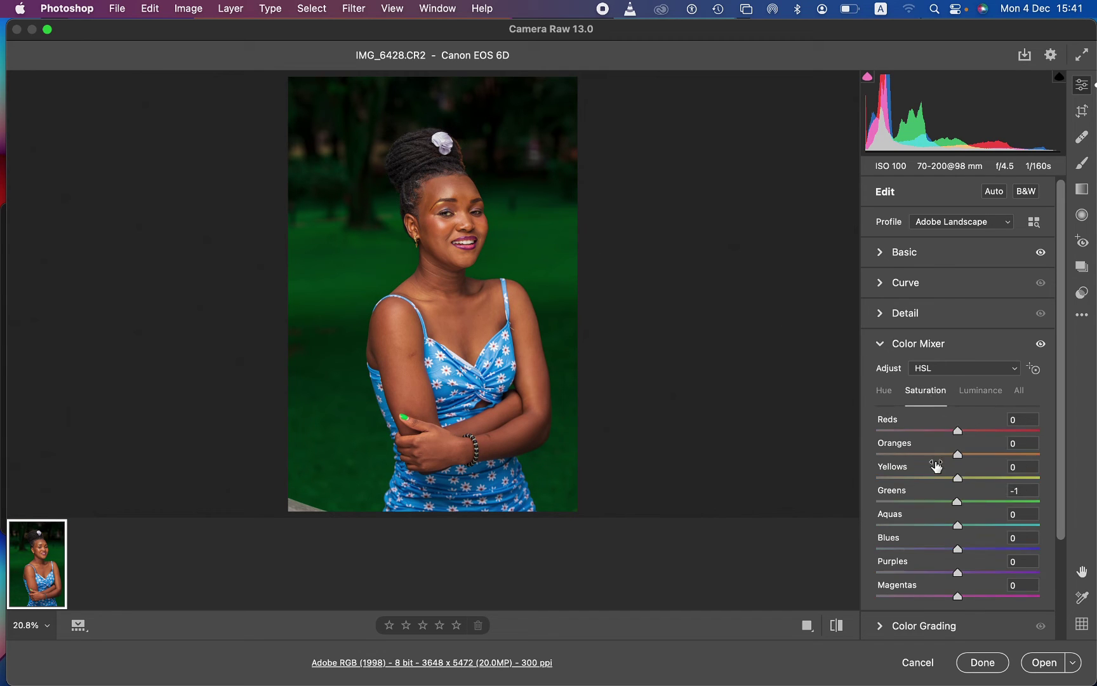
pyautogui.moveTo(947, 506); pyautogui.dragTo(930, 480)
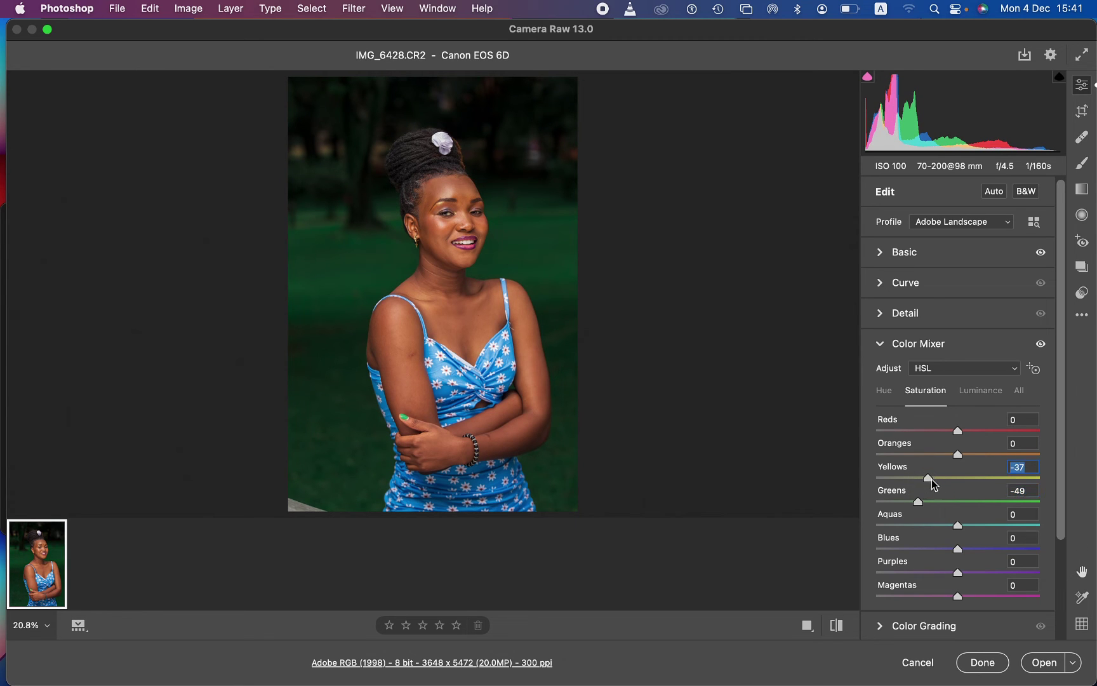
pyautogui.click(838, 626)
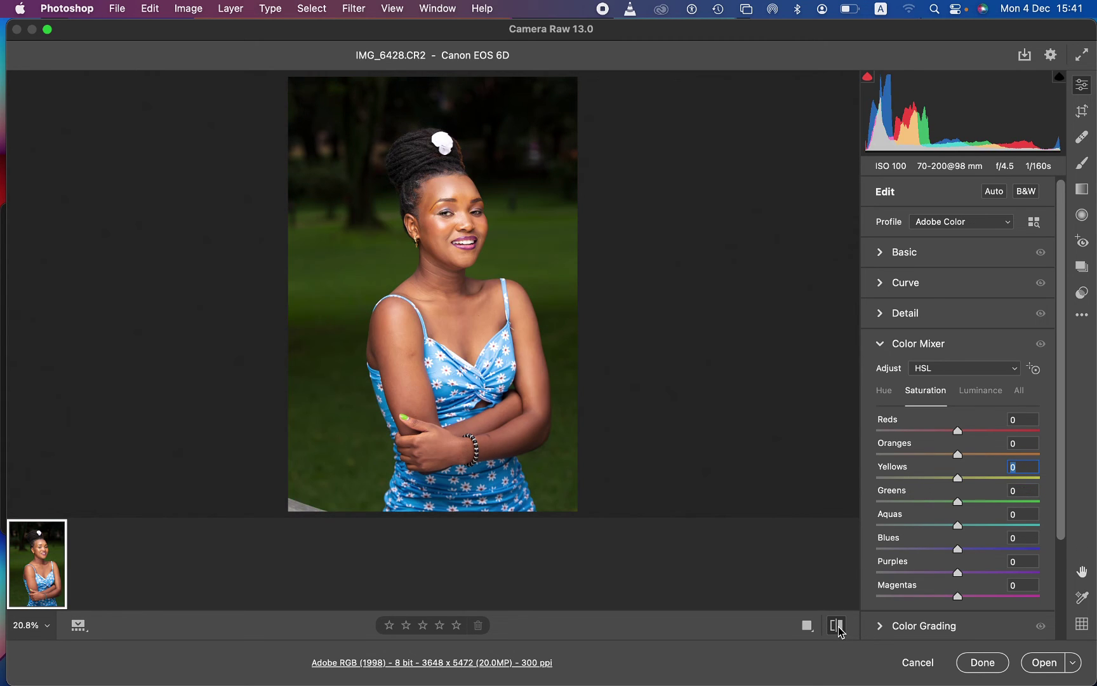
pyautogui.click(838, 627)
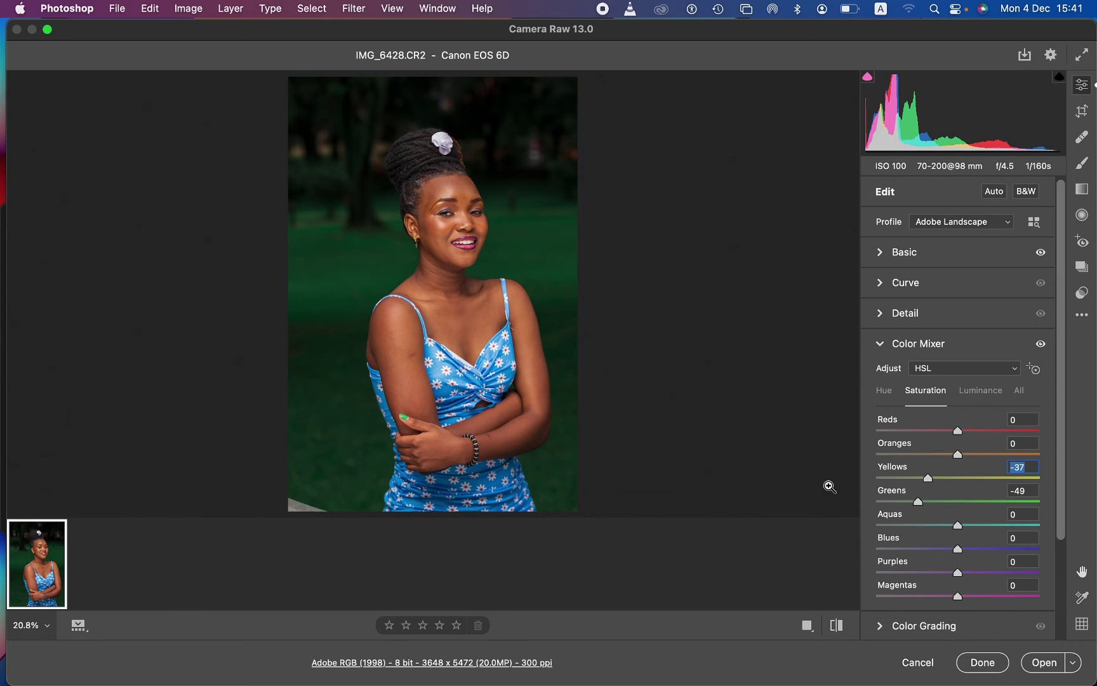
# In Color Grading, tint the midtones with hue 57, saturation 13 and the shadows with hue 191, saturation 9
pyautogui.moveTo(1058, 424); pyautogui.dragTo(1073, 539)
pyautogui.click(884, 512)
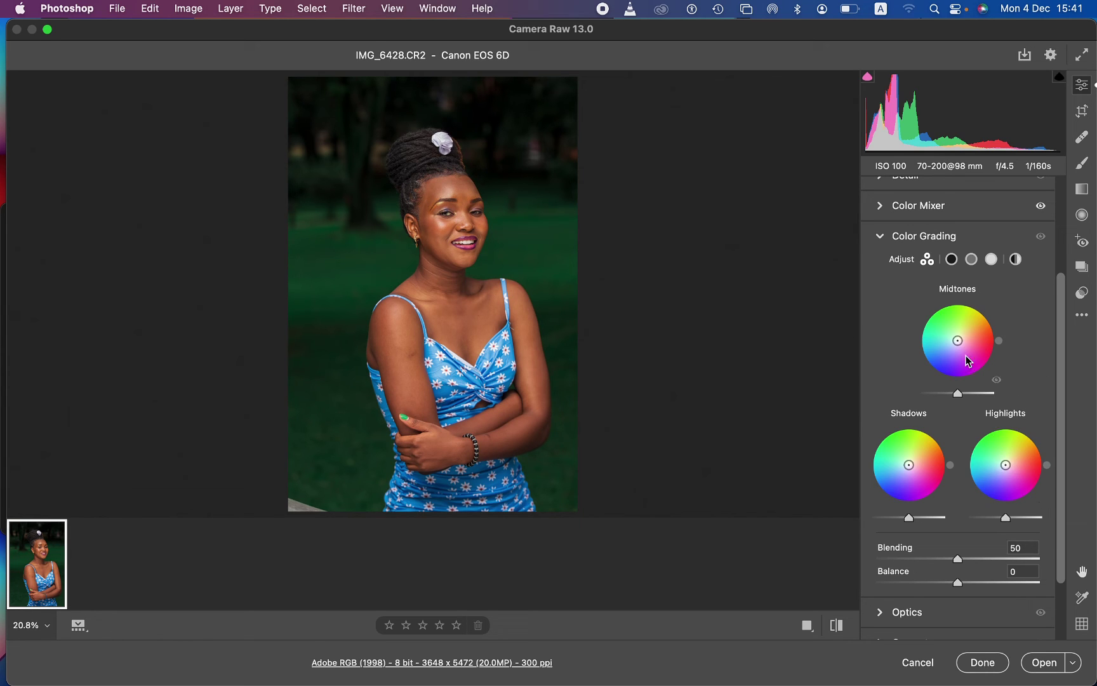
pyautogui.moveTo(959, 343); pyautogui.dragTo(975, 317)
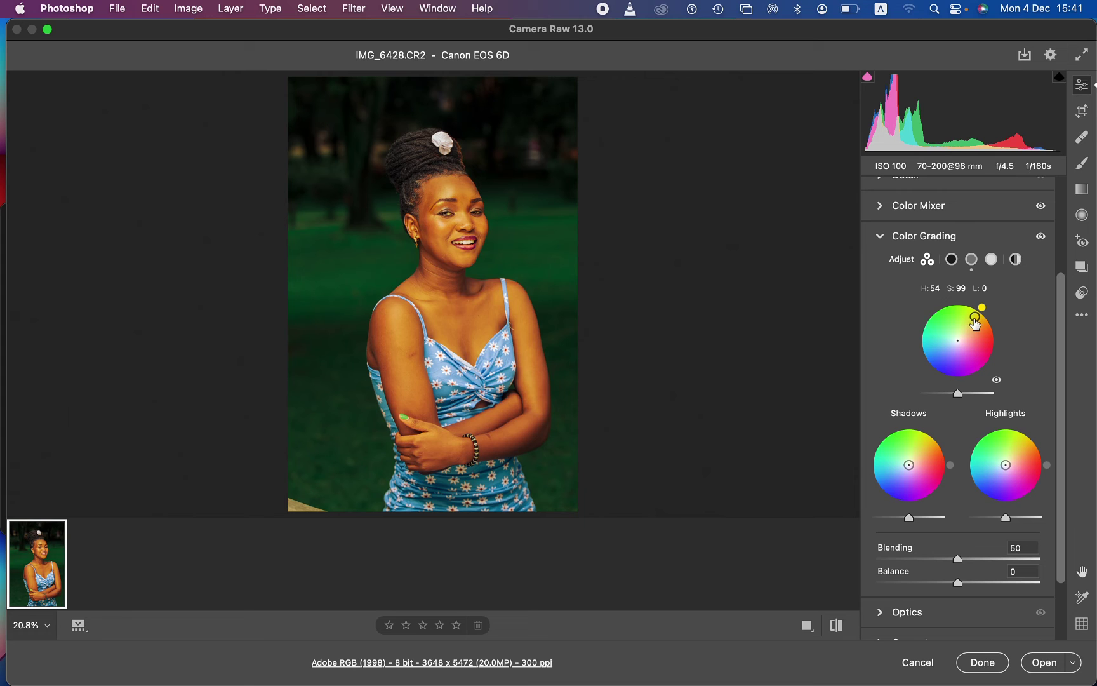
pyautogui.moveTo(974, 317); pyautogui.dragTo(960, 336)
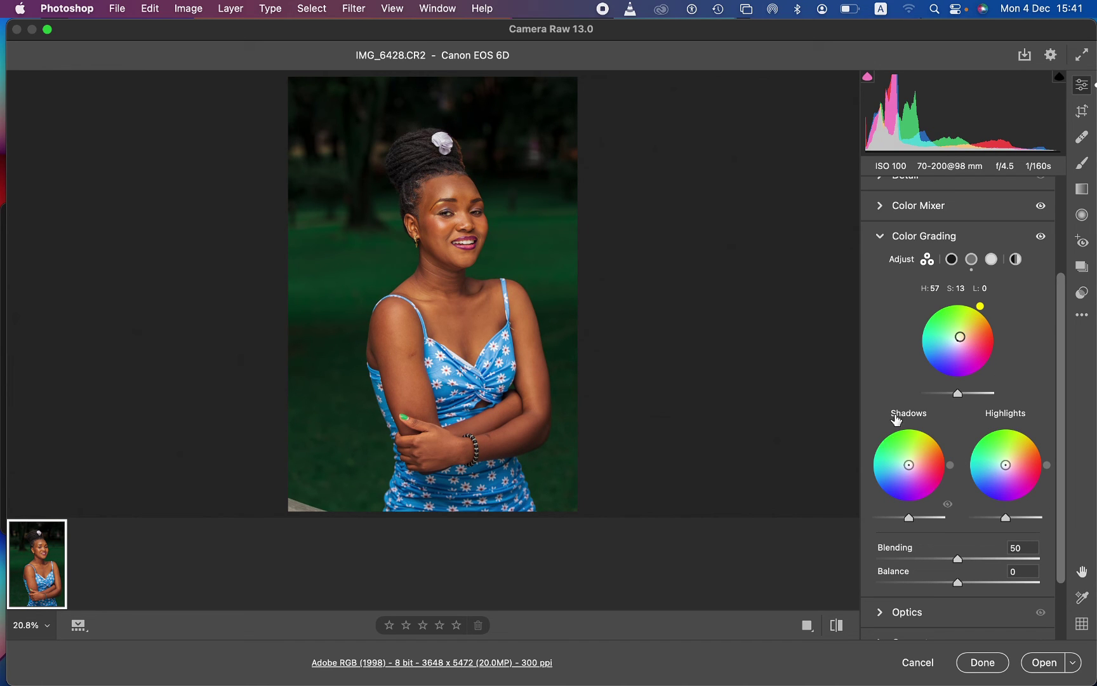
pyautogui.moveTo(909, 465); pyautogui.dragTo(906, 466)
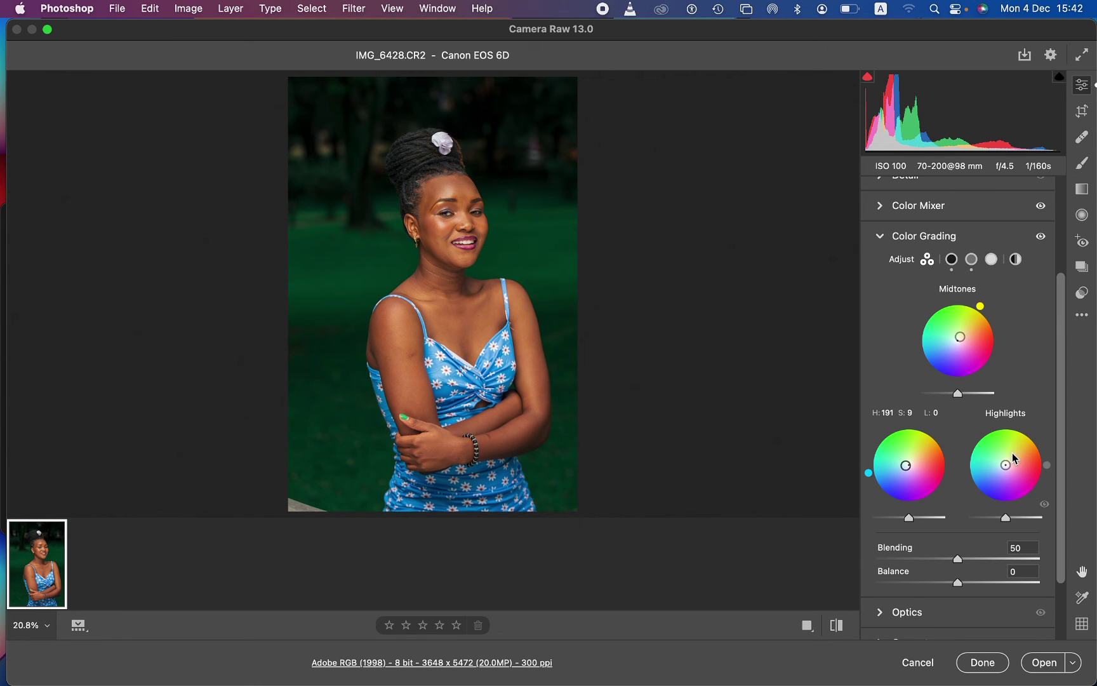
# Tint the highlights with hue 104 and saturation 10 in Color Grading, and compare the edit with the original photo
pyautogui.moveTo(1006, 466); pyautogui.dragTo(1005, 462)
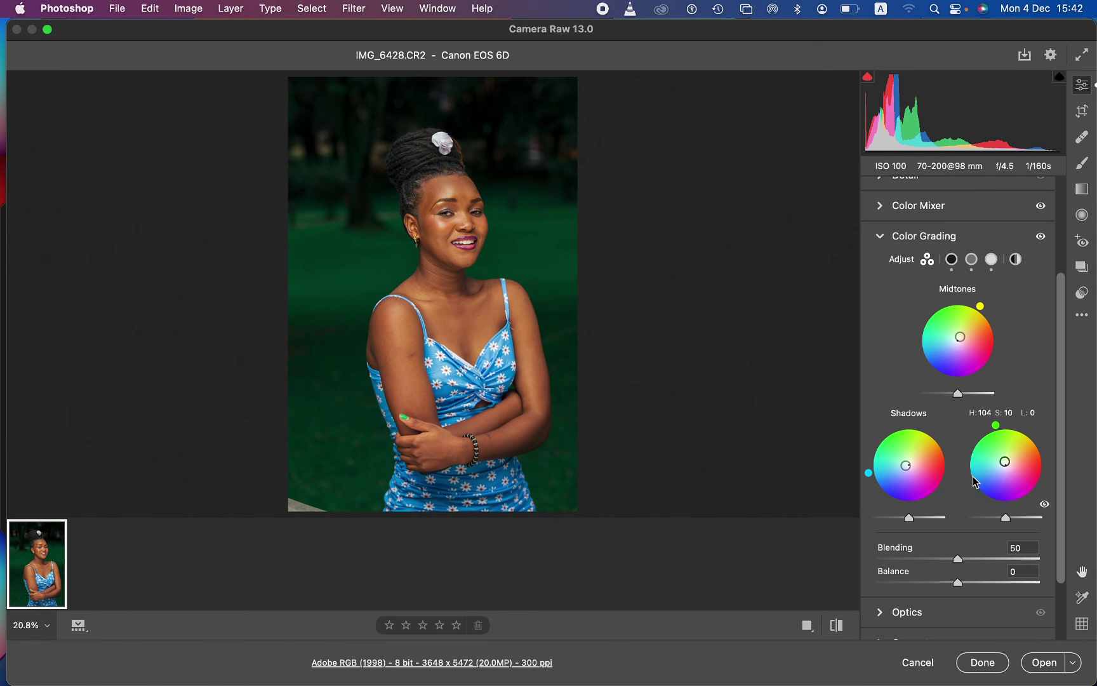
pyautogui.click(844, 625)
pyautogui.click(845, 626)
pyautogui.click(844, 625)
pyautogui.click(845, 625)
# Raise the exposure to +0.15 in the Basic adjustments and compare the result with the original photo
pyautogui.moveTo(1062, 333); pyautogui.dragTo(1064, 177)
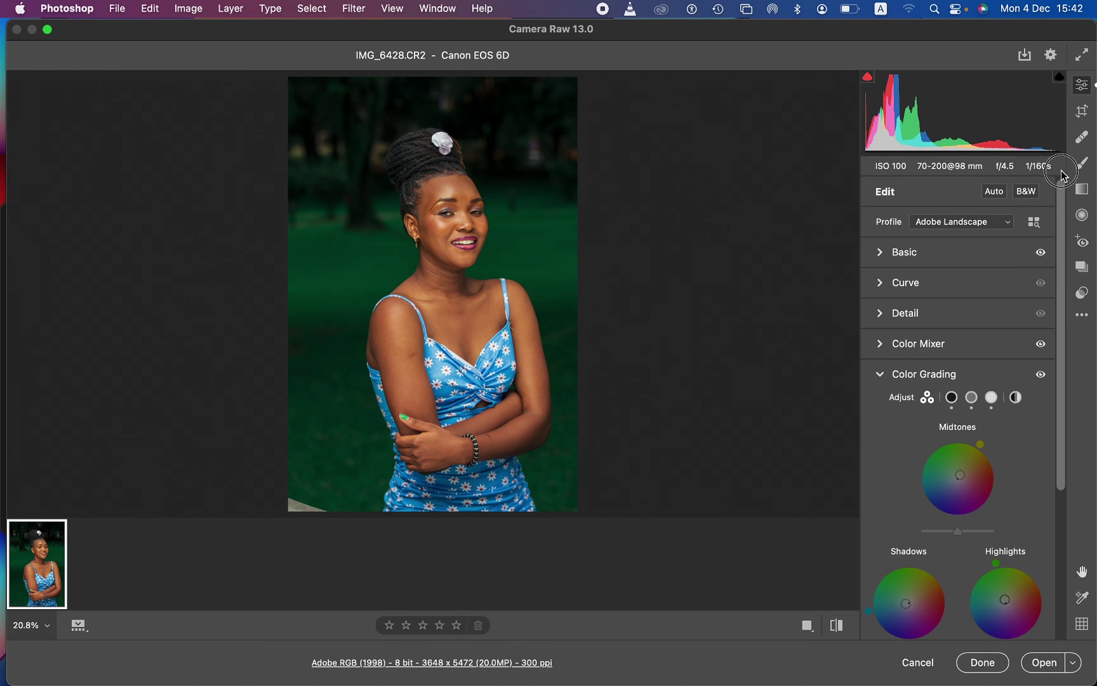
pyautogui.click(884, 255)
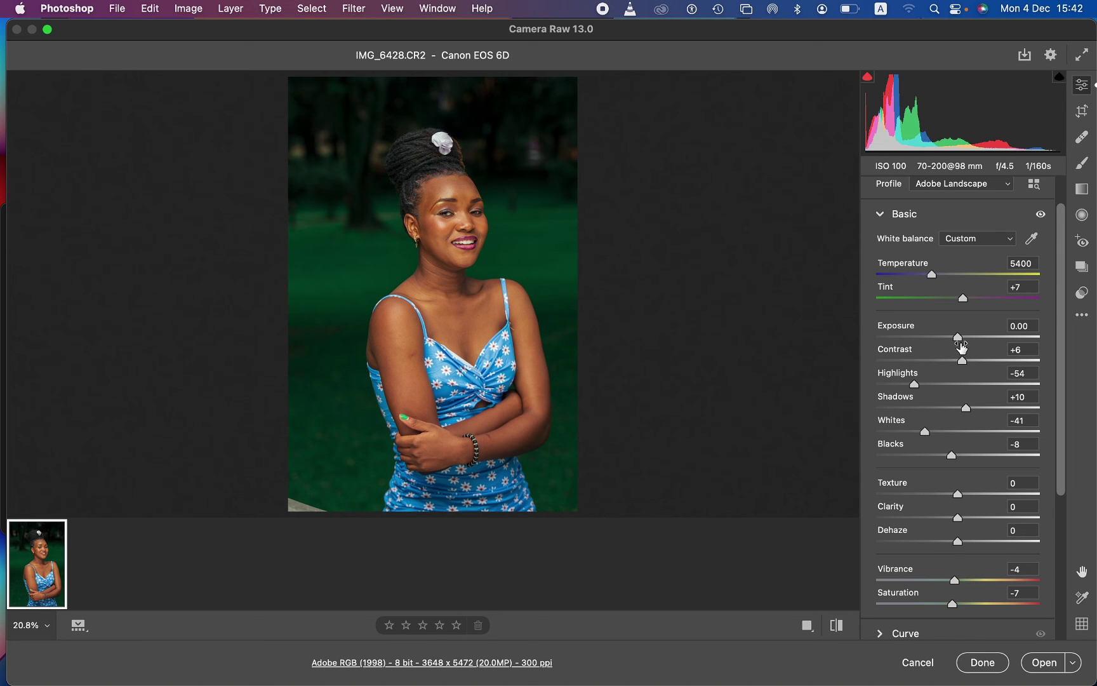
pyautogui.moveTo(959, 337); pyautogui.dragTo(962, 344)
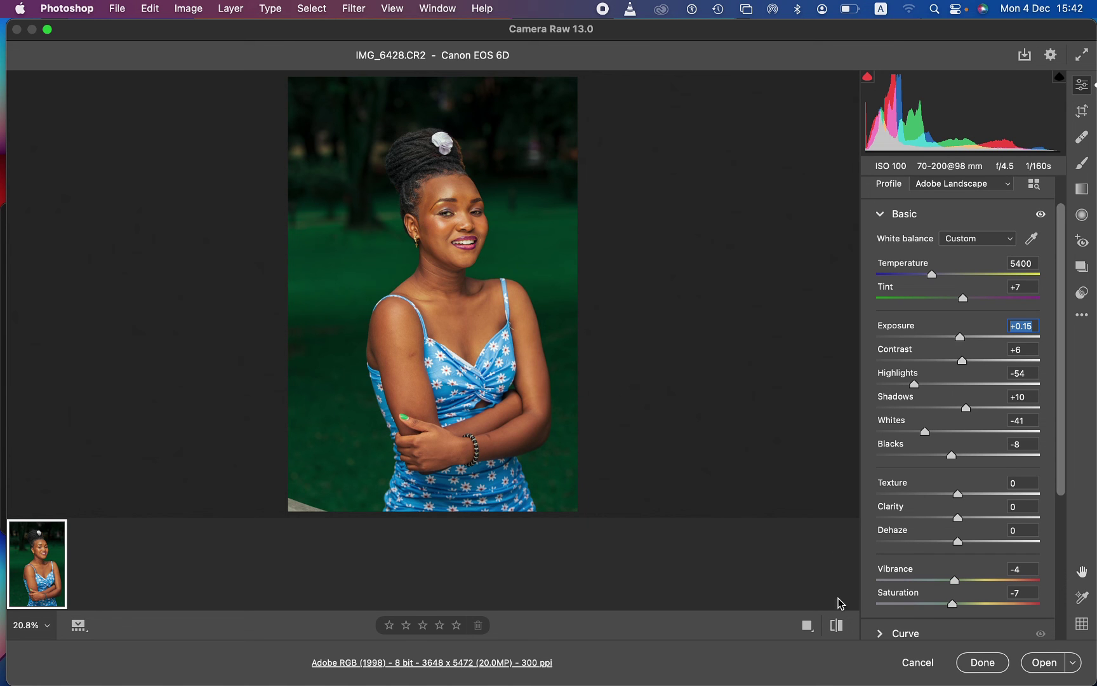
pyautogui.click(839, 626)
pyautogui.click(838, 627)
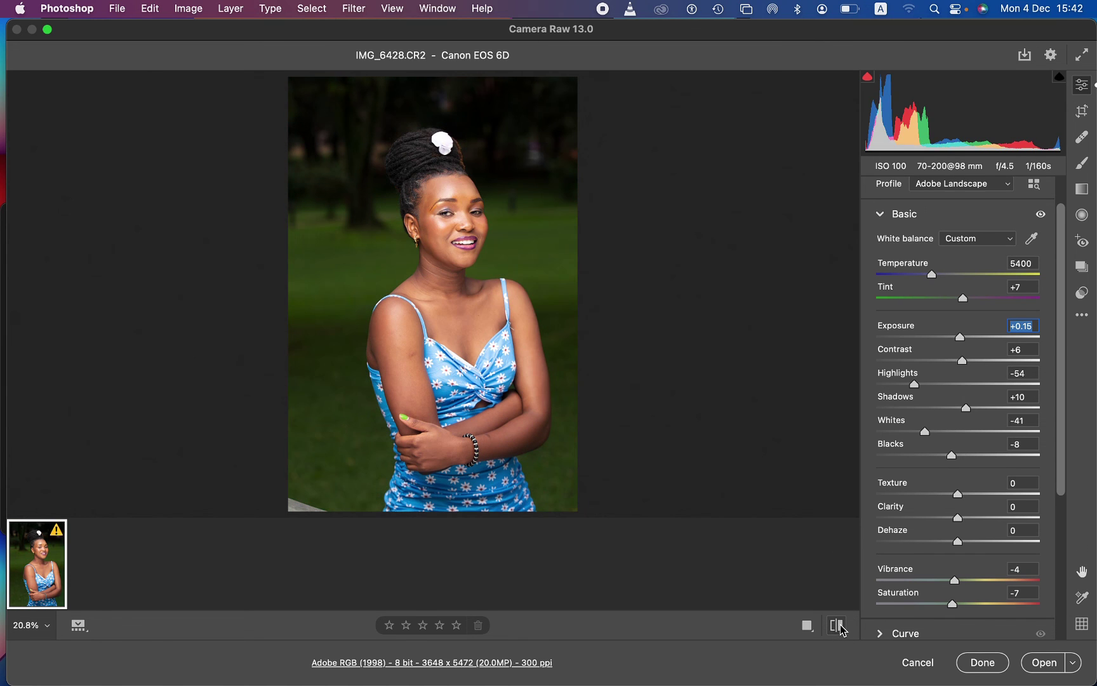
pyautogui.click(840, 626)
pyautogui.click(840, 626)
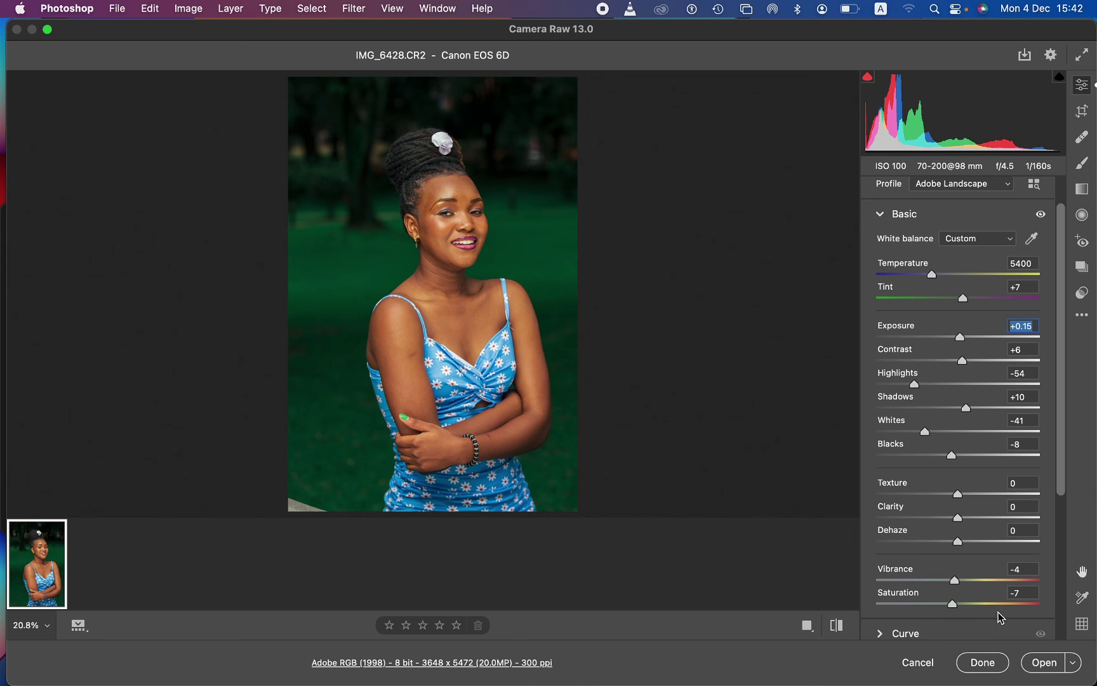